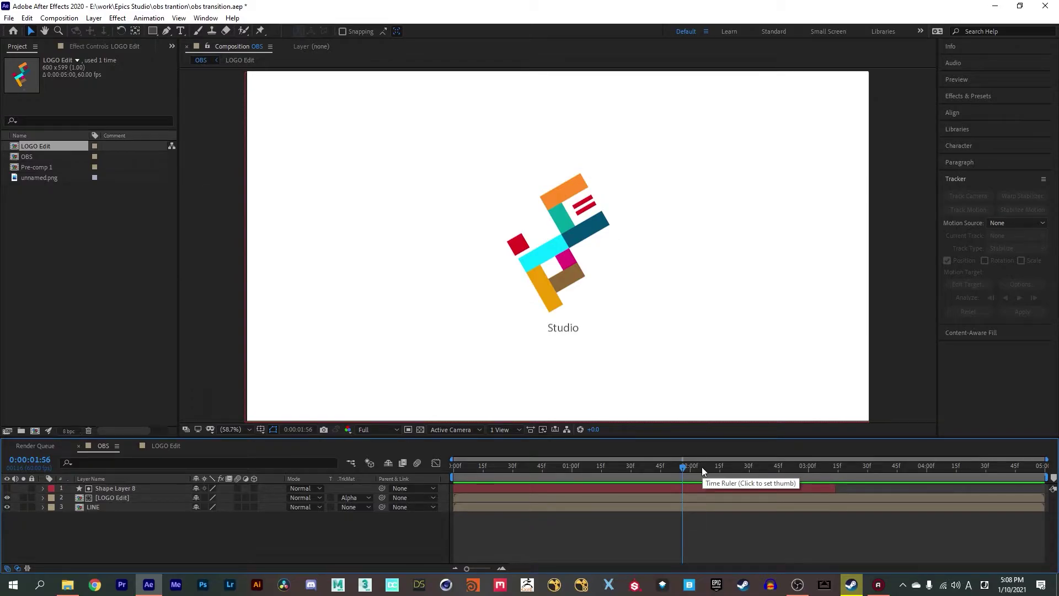
Try hiding the unnamed.png logo layer in the LOGO Edit composition, check the result in OBS, and undo the change.
double_click(105, 495)
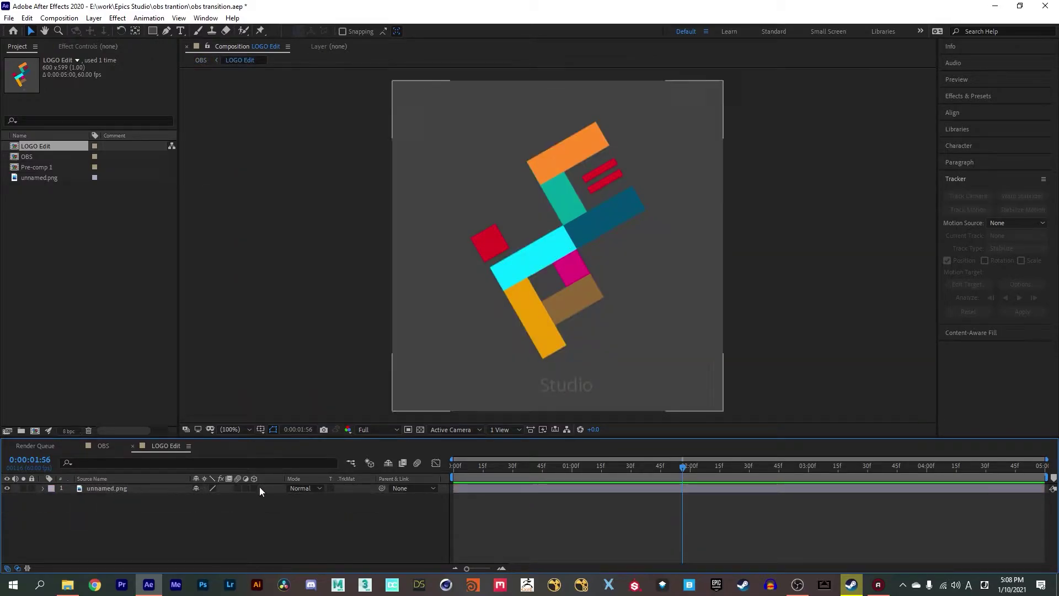
left_click(7, 488)
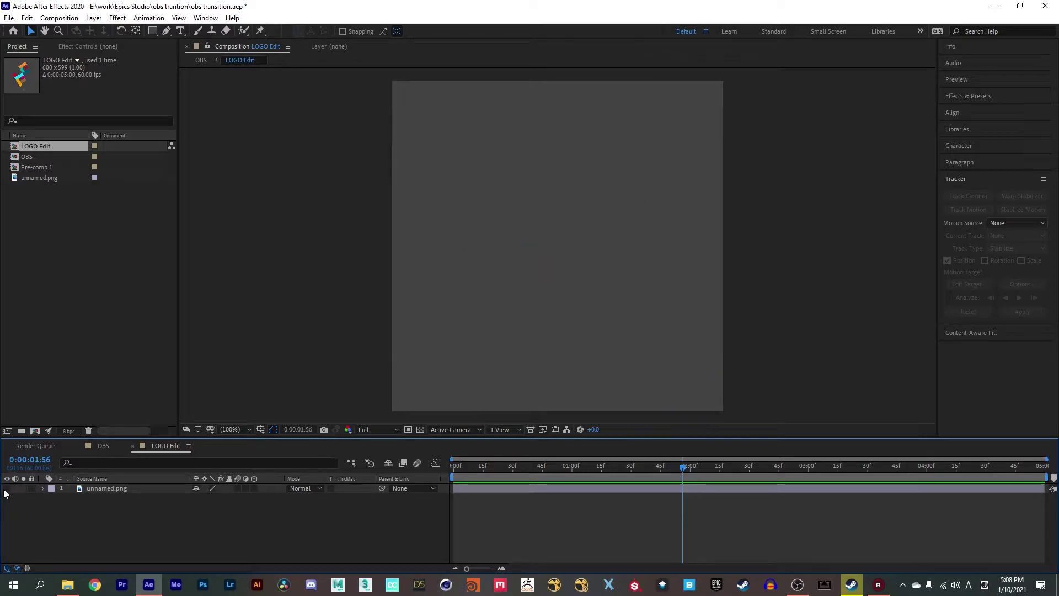
left_click(95, 448)
left_click_drag(470, 468, 603, 467)
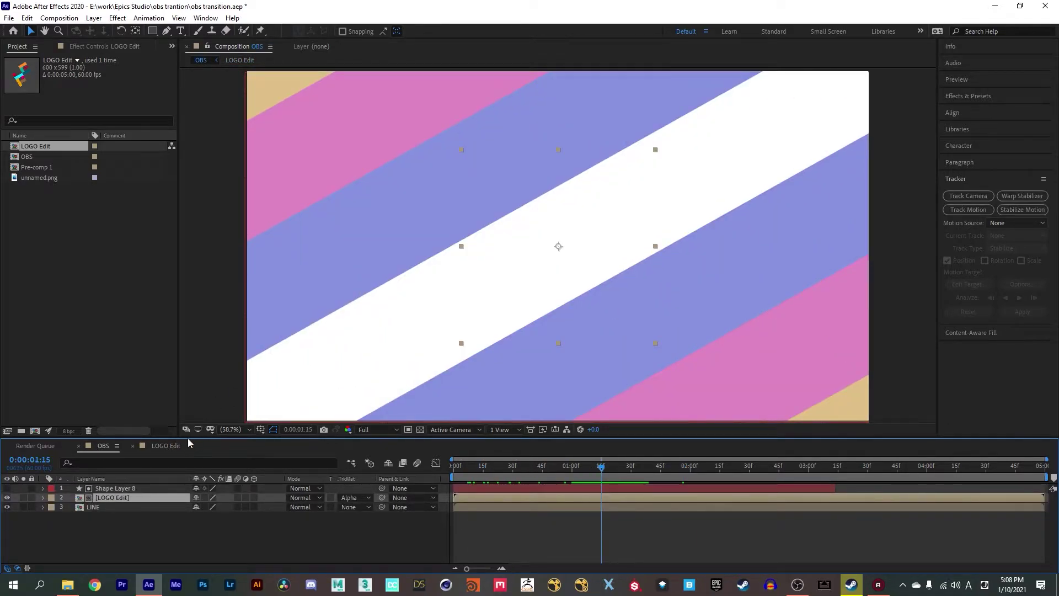
left_click(166, 447)
key("ctrl+z")
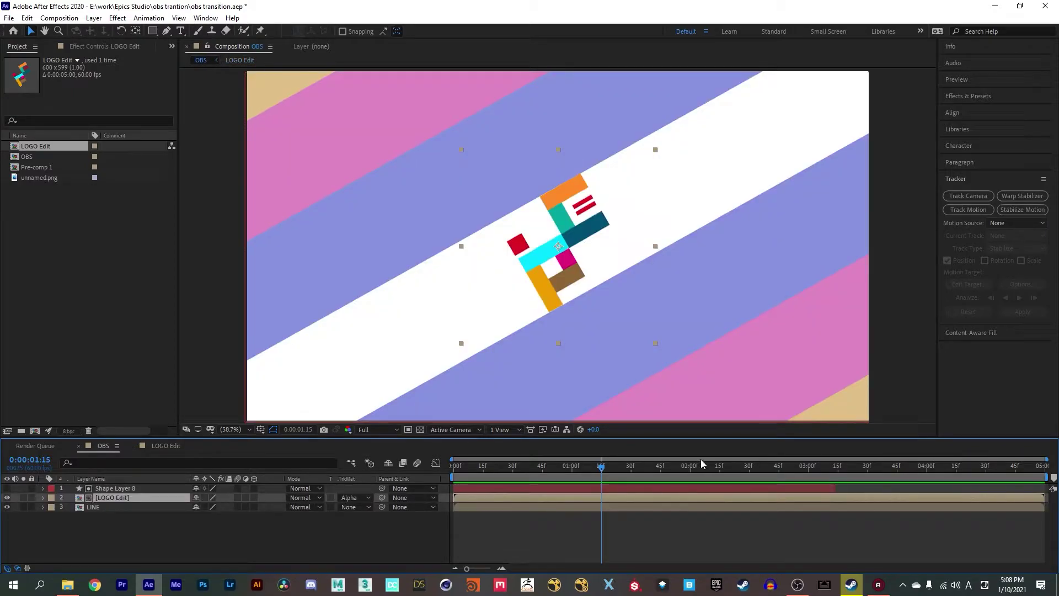
Shorten the OBS composition's work area to end where Shape Layer 8 ends, and add the composition to the render queue.
left_click_drag(1047, 475, 838, 476)
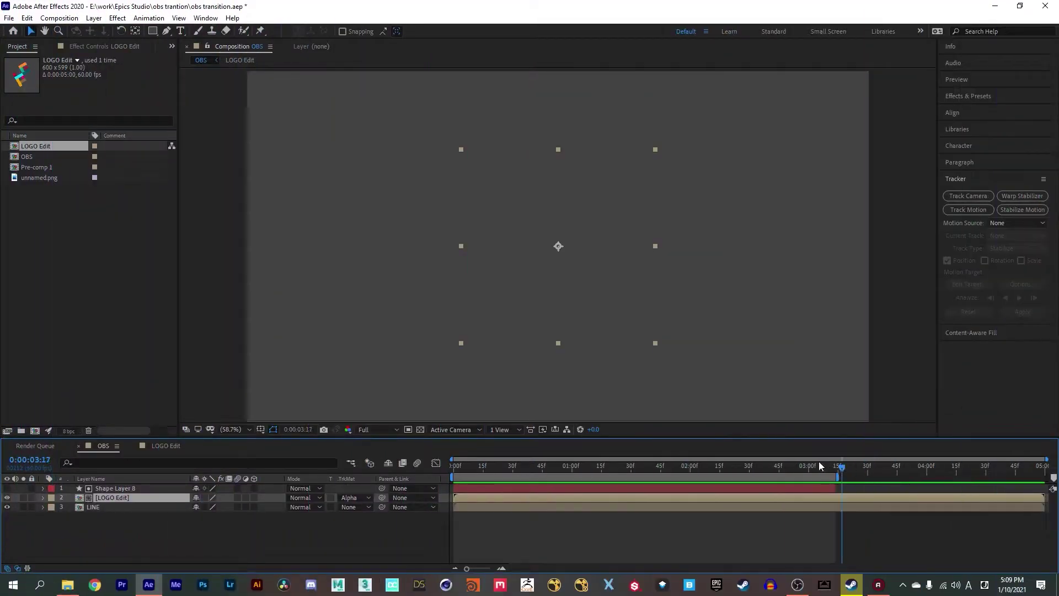
left_click_drag(819, 461, 639, 467)
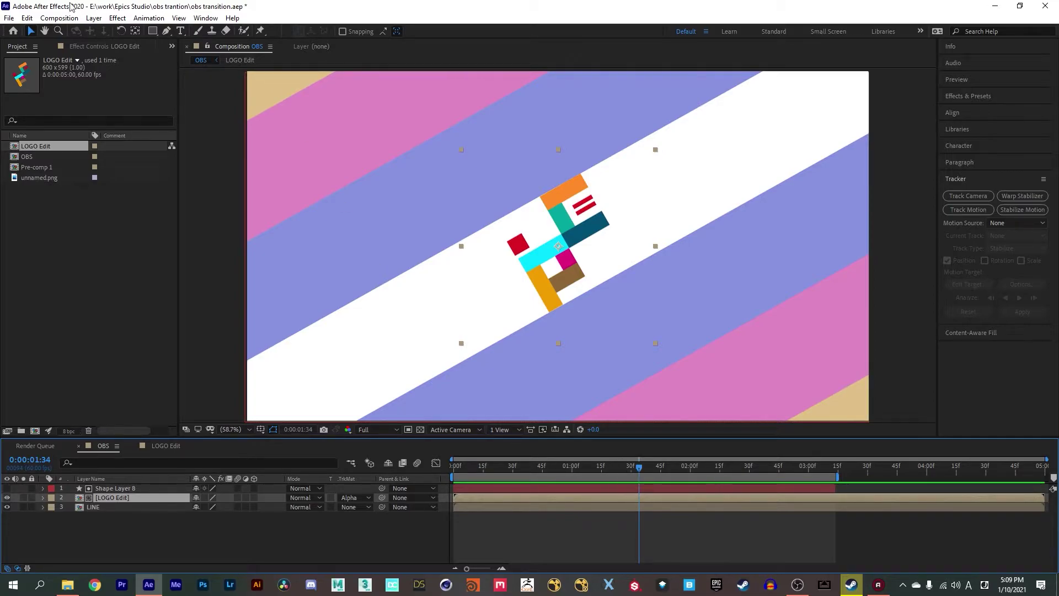
left_click(9, 18)
mouse_move(77, 196)
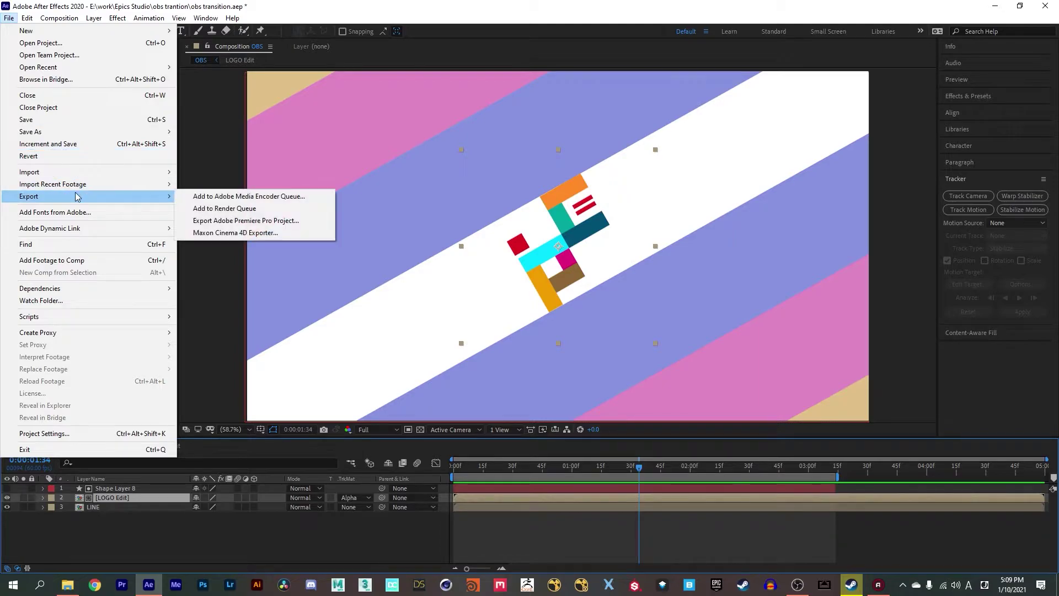
left_click(205, 215)
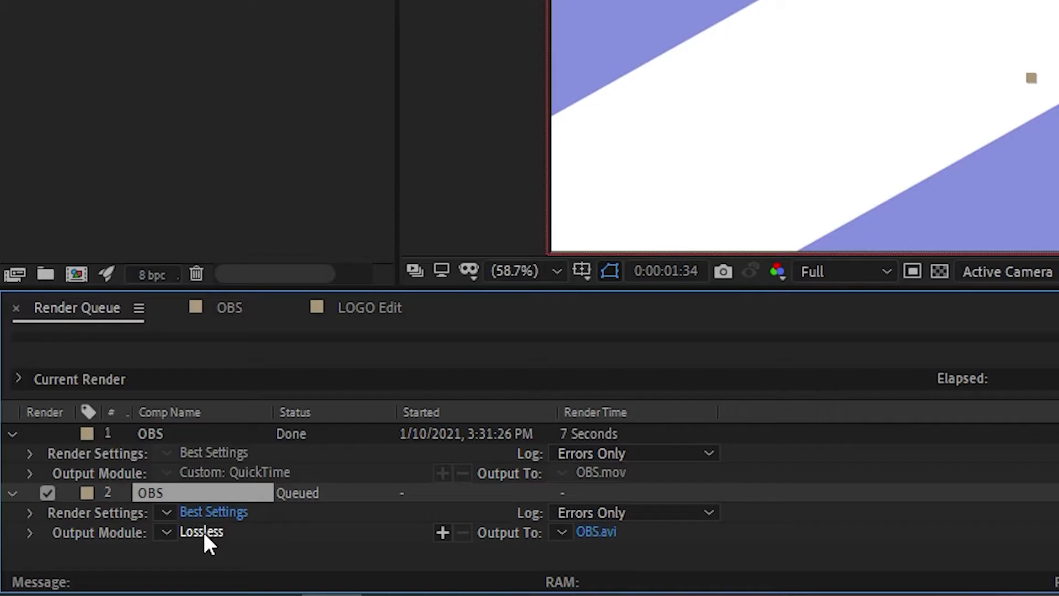
Configure the queued OBS render's output module with QuickTime format and RGB + Alpha channels.
left_click(202, 531)
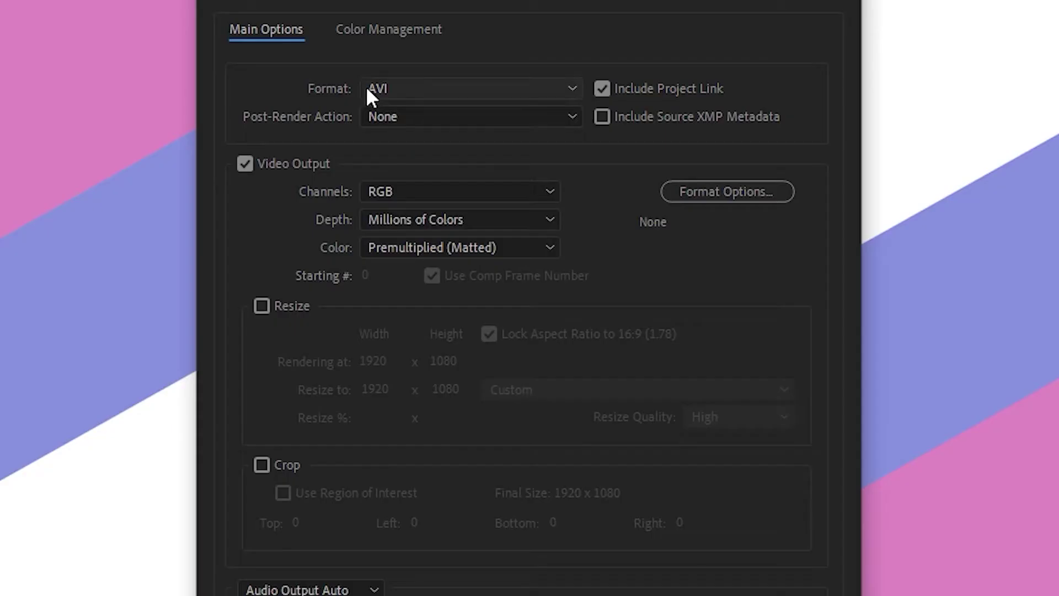
left_click(418, 91)
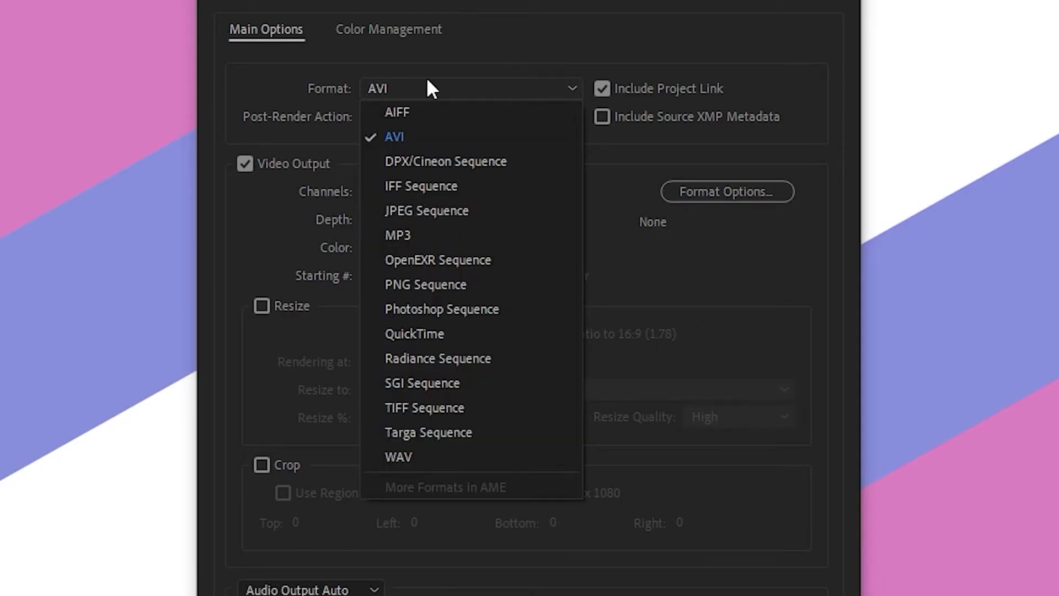
left_click(426, 338)
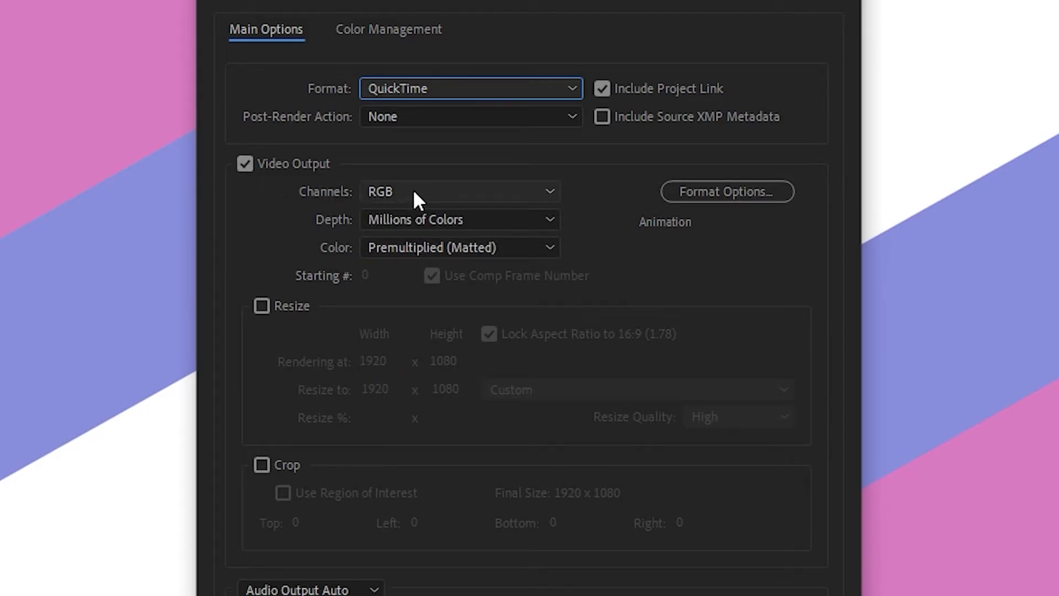
left_click(551, 193)
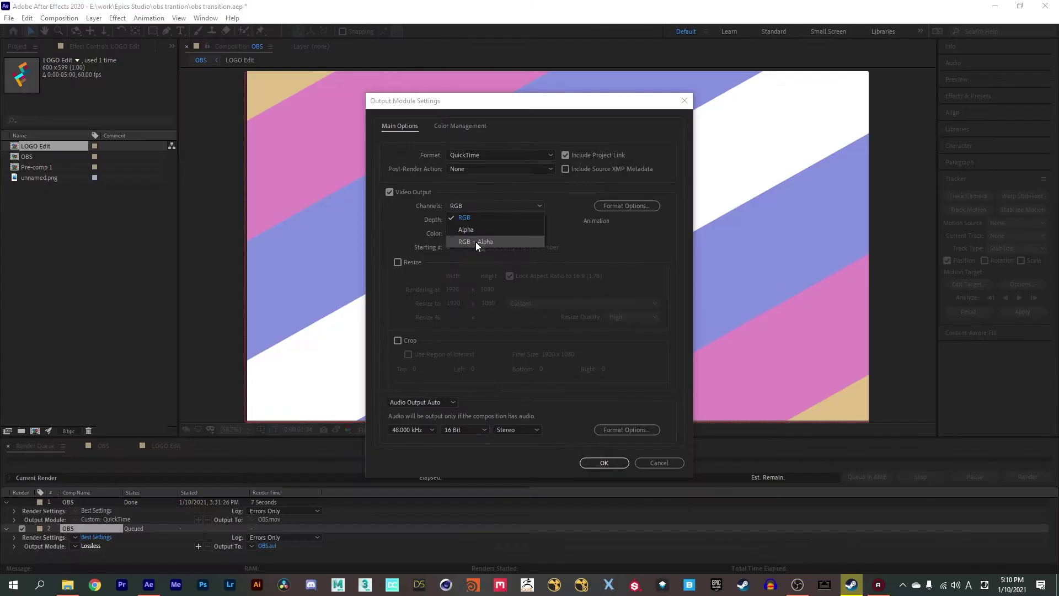
left_click(420, 265)
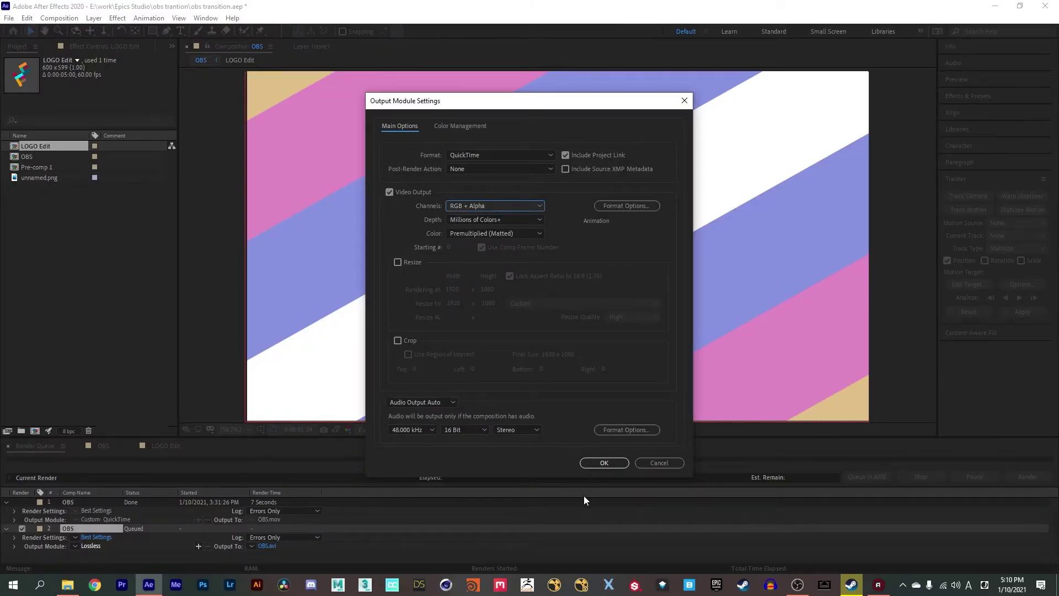
left_click(604, 463)
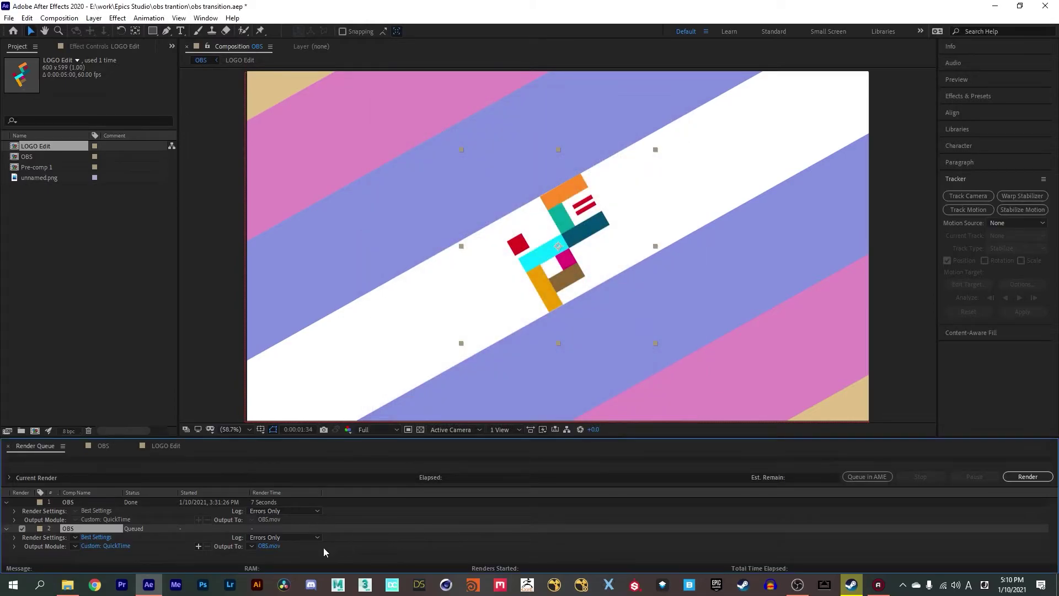
Name the output file test in the obs trantion folder and render the queued OBS composition.
left_click(269, 547)
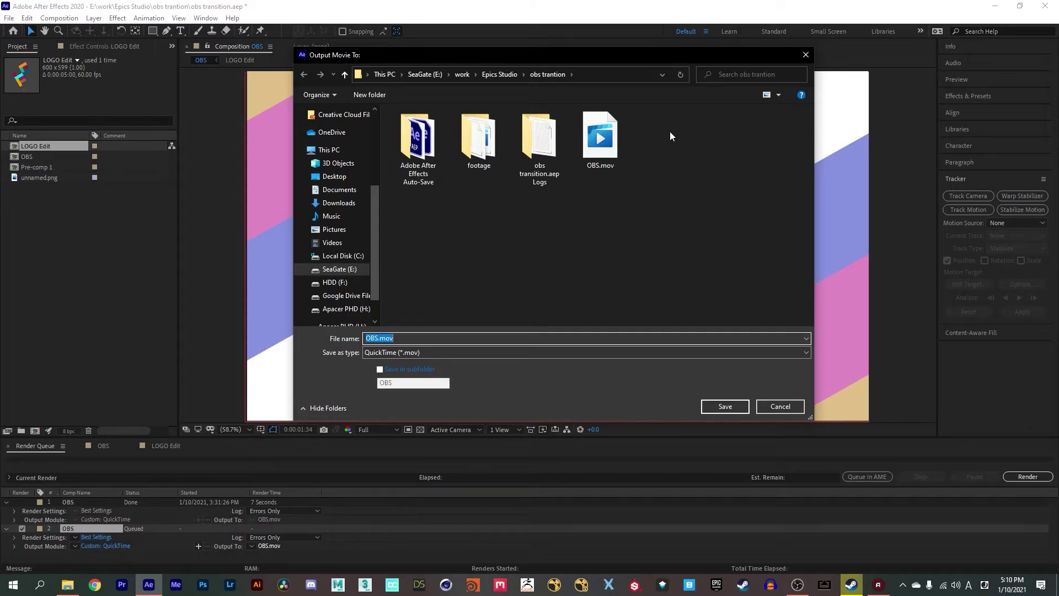
type("test")
left_click(729, 403)
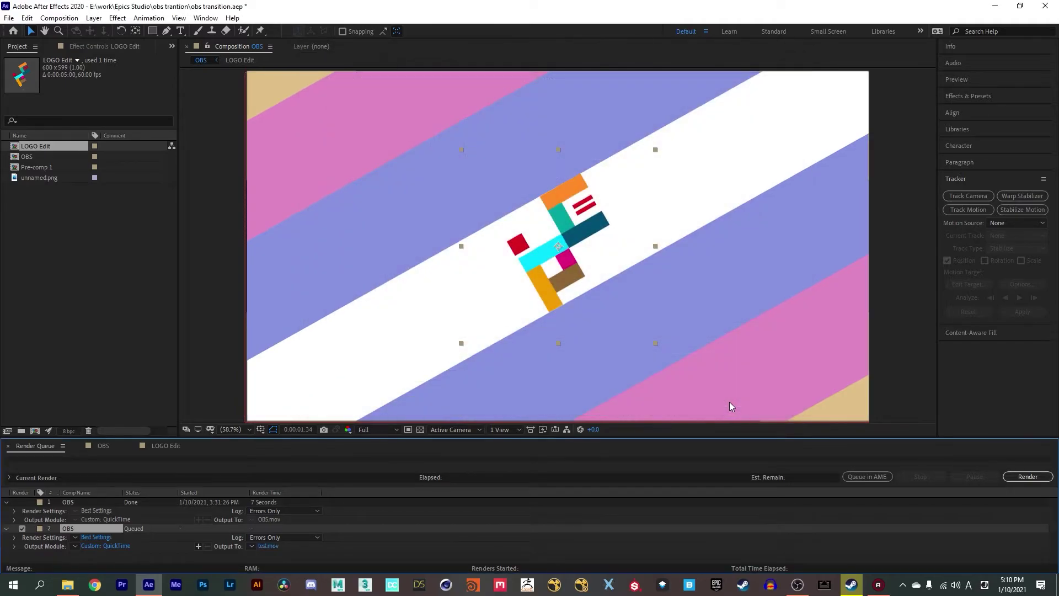
left_click(1014, 476)
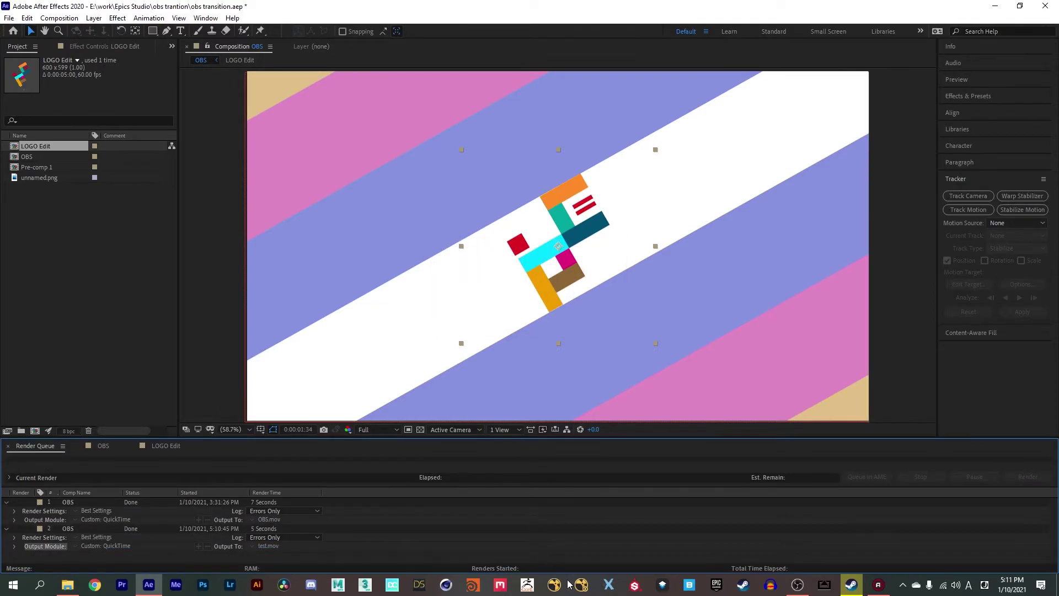
Switch to OBS Studio and check the current transition by changing to Scene 4 and back to Scene 3.
left_click(797, 584)
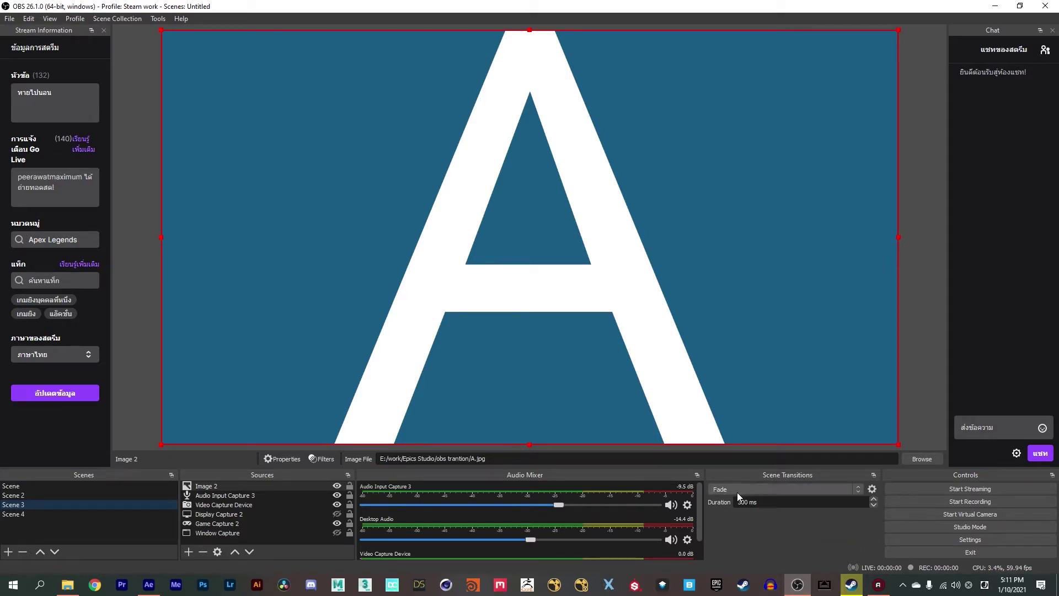
left_click(26, 513)
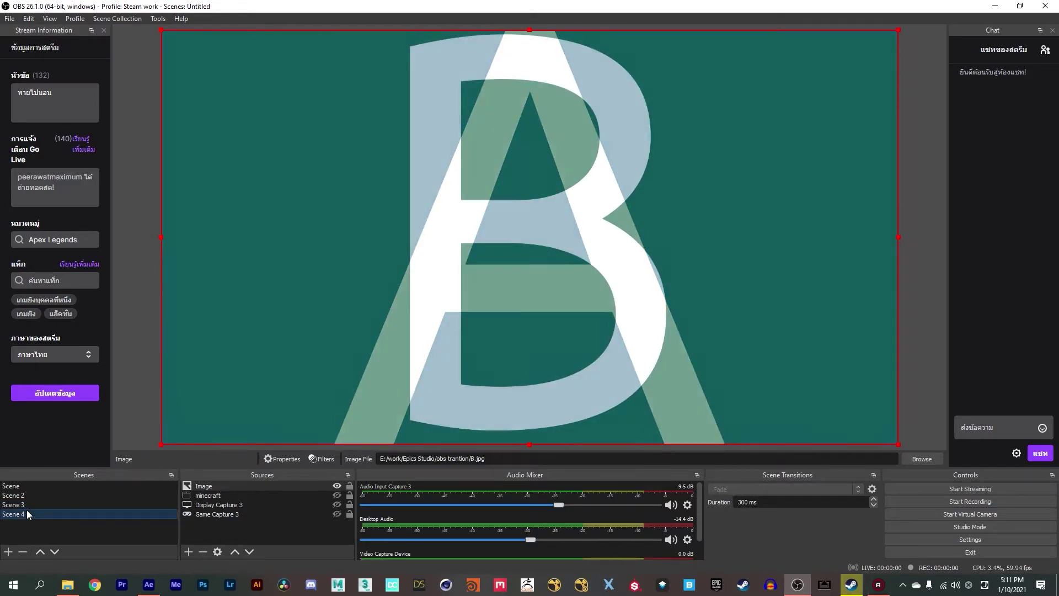
left_click(33, 504)
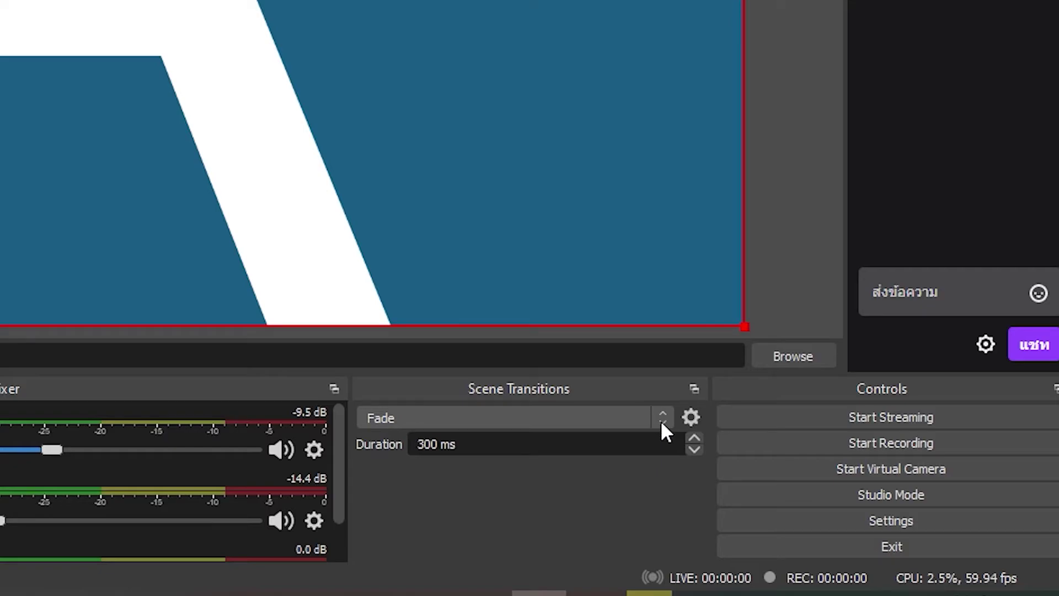
Add a Stinger scene transition under its default name and load test.mov as its video file.
left_click(664, 419)
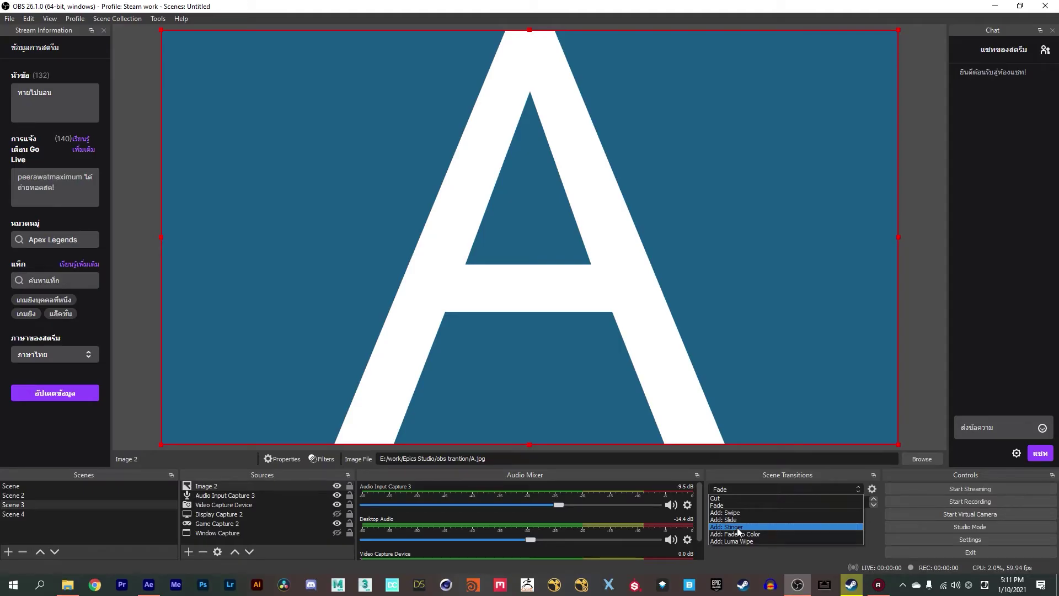
left_click(416, 494)
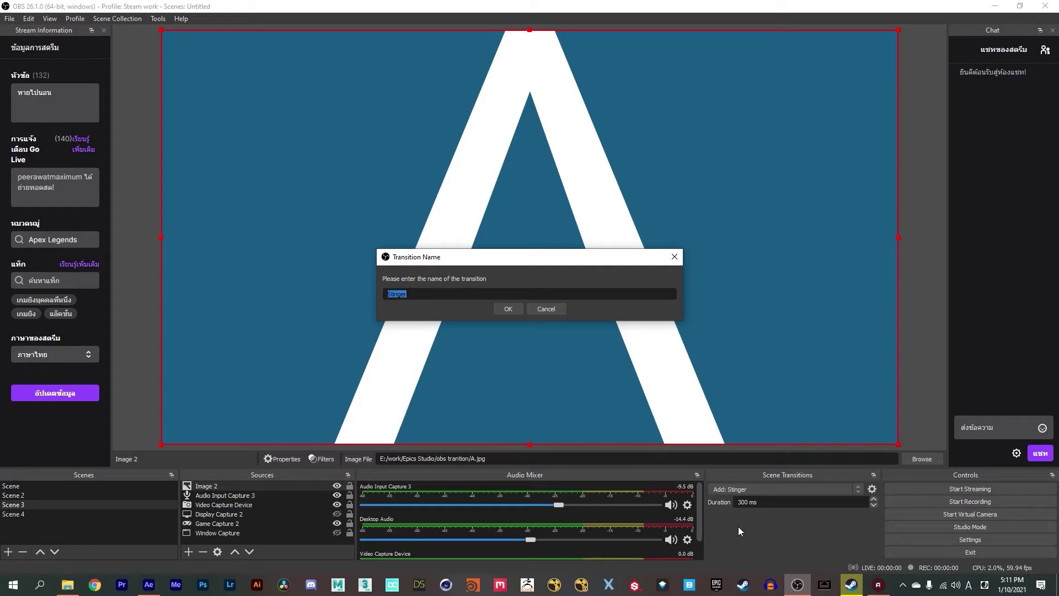
left_click(503, 305)
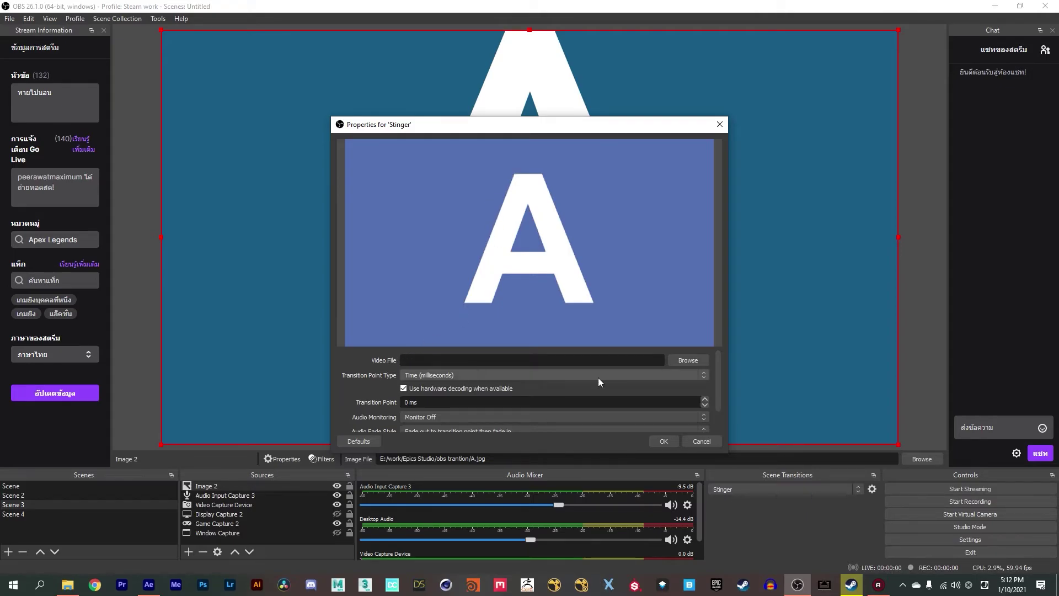
left_click(688, 360)
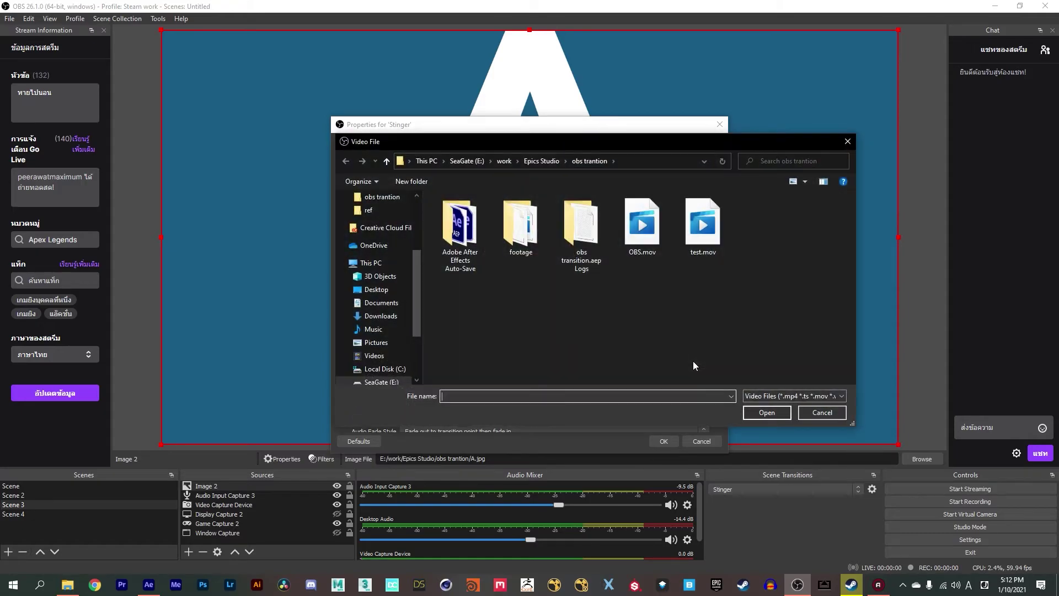
left_click(716, 237)
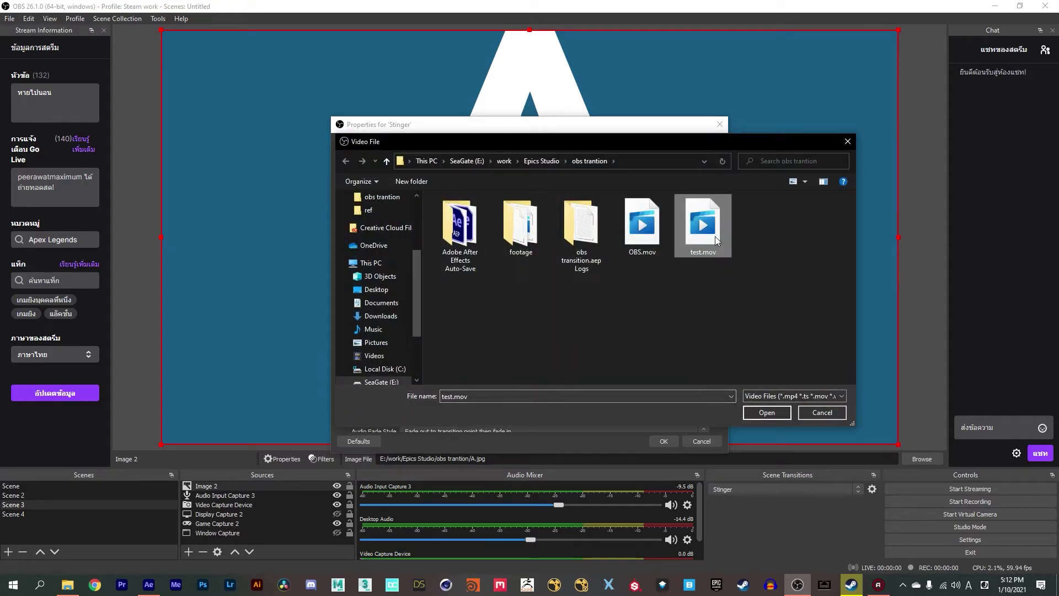
left_click(764, 416)
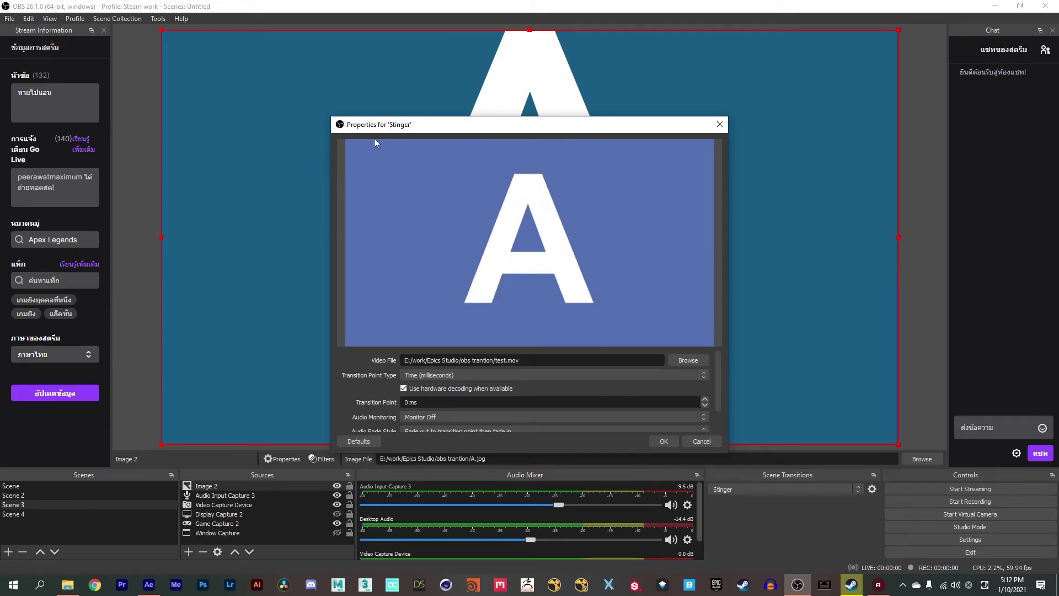
Preview the stinger transition with its current transition point in the properties dialog.
left_click_drag(400, 128, 411, 91)
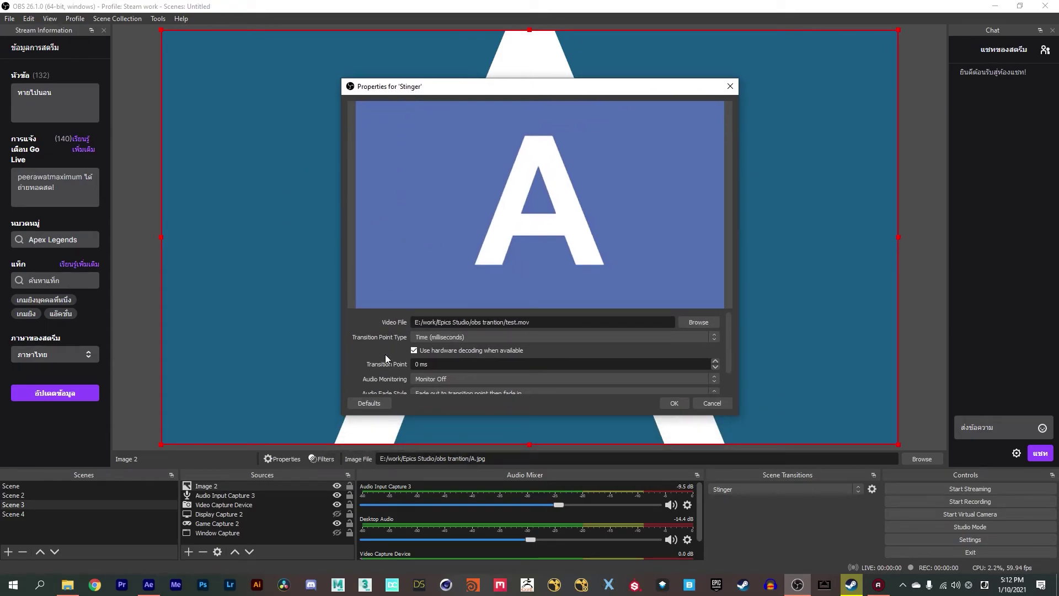
scroll(487, 355, "down", 2)
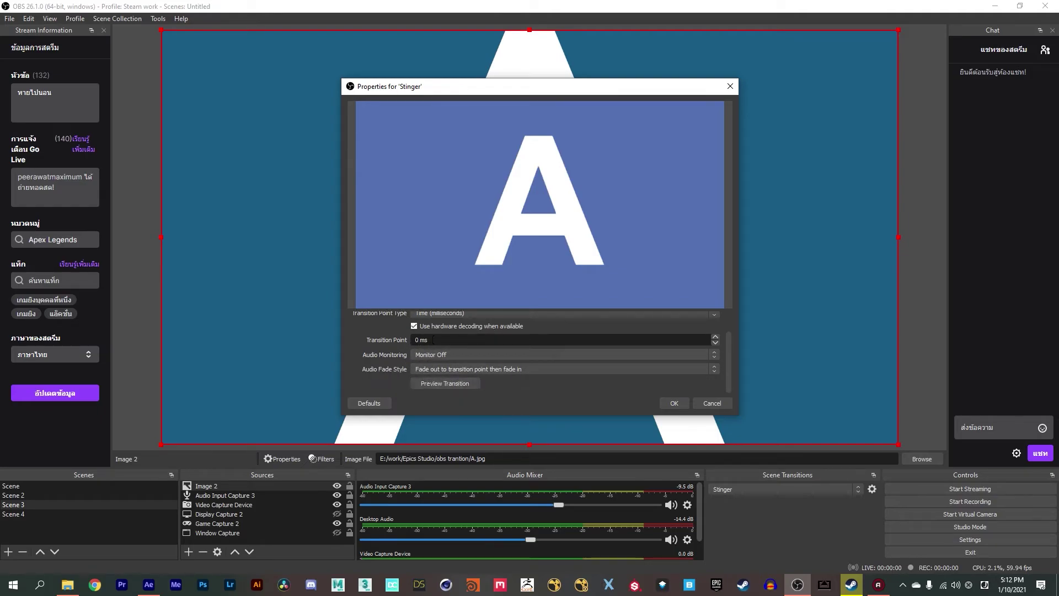
left_click(439, 383)
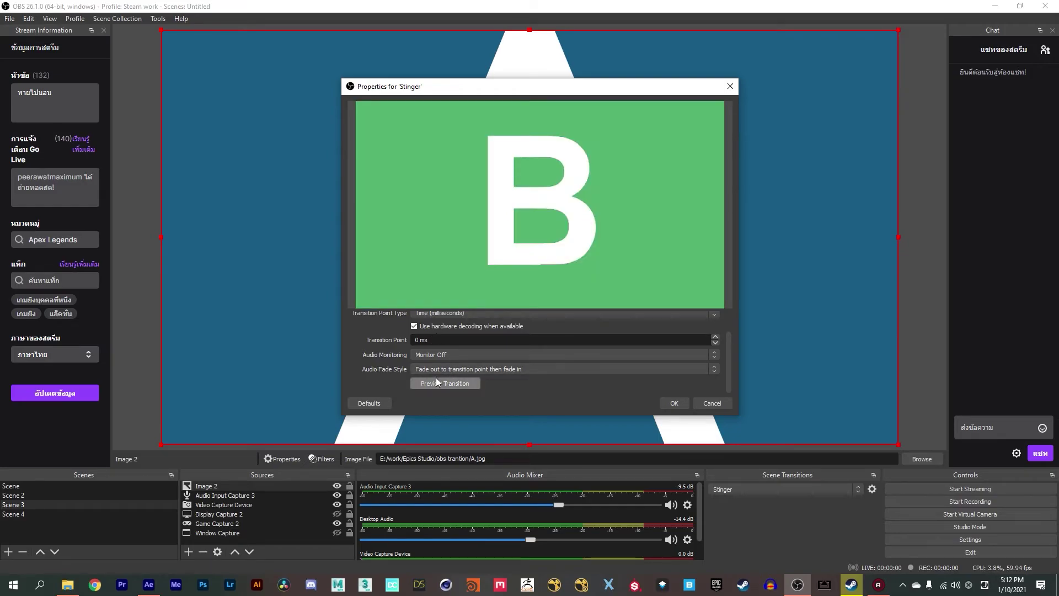
left_click(440, 381)
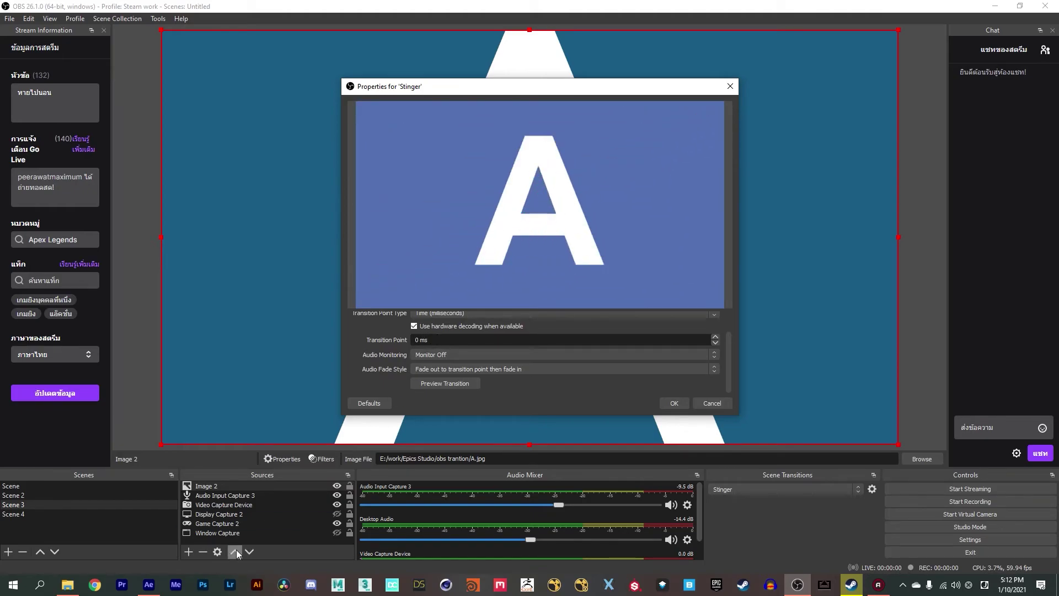
Switch to After Effects and find the time in the OBS composition at which the stripes completely cover the frame.
left_click(148, 584)
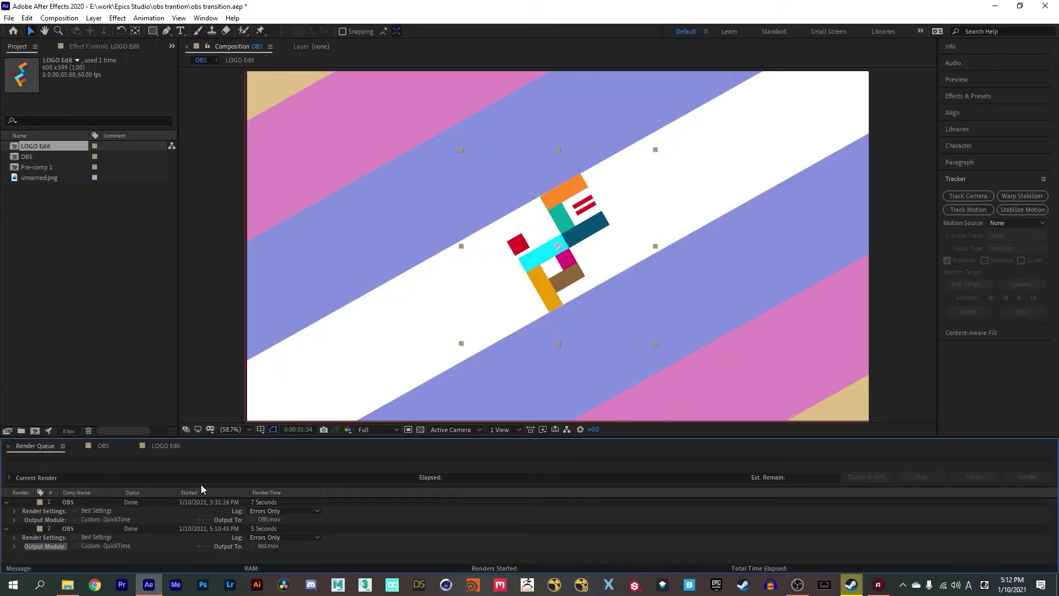
left_click(108, 447)
left_click_drag(498, 469, 572, 473)
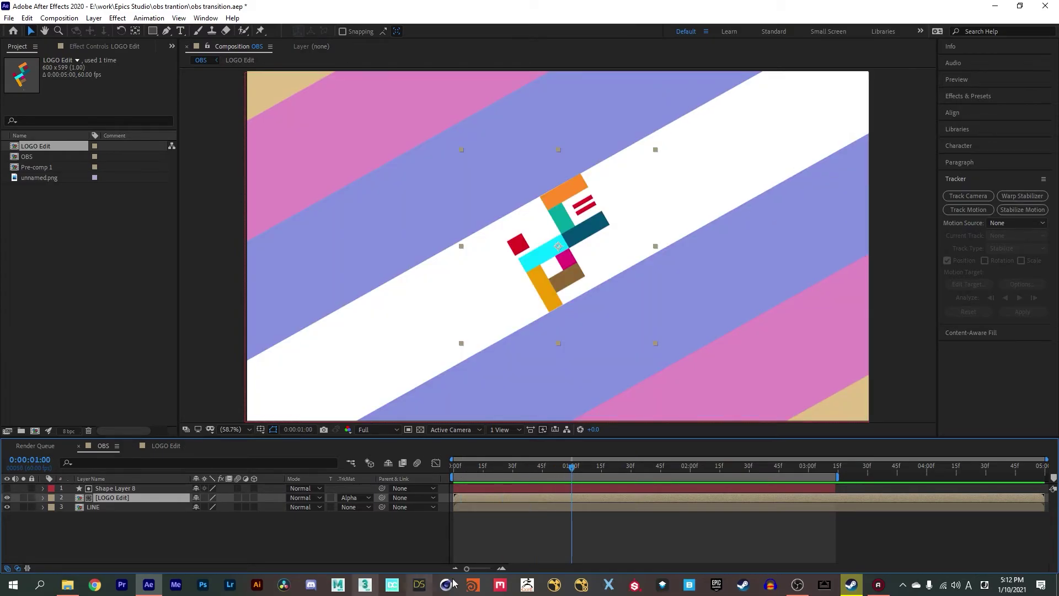
Back in OBS Studio, set the stinger's transition point to 1100 ms and test the transition by switching to Scene 4.
left_click(878, 584)
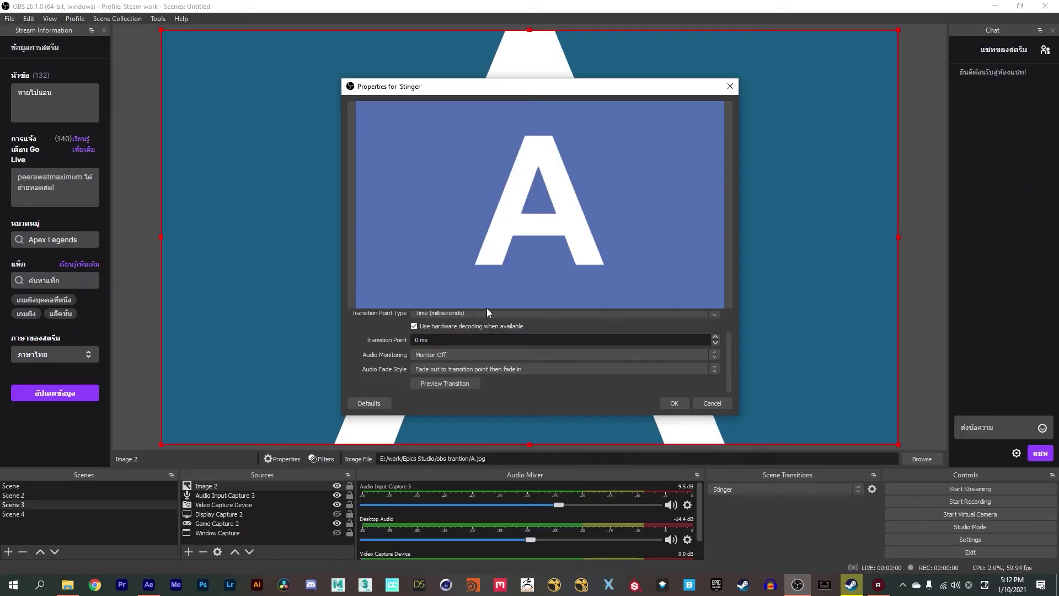
left_click_drag(443, 339, 357, 330)
type("1100")
left_click(443, 385)
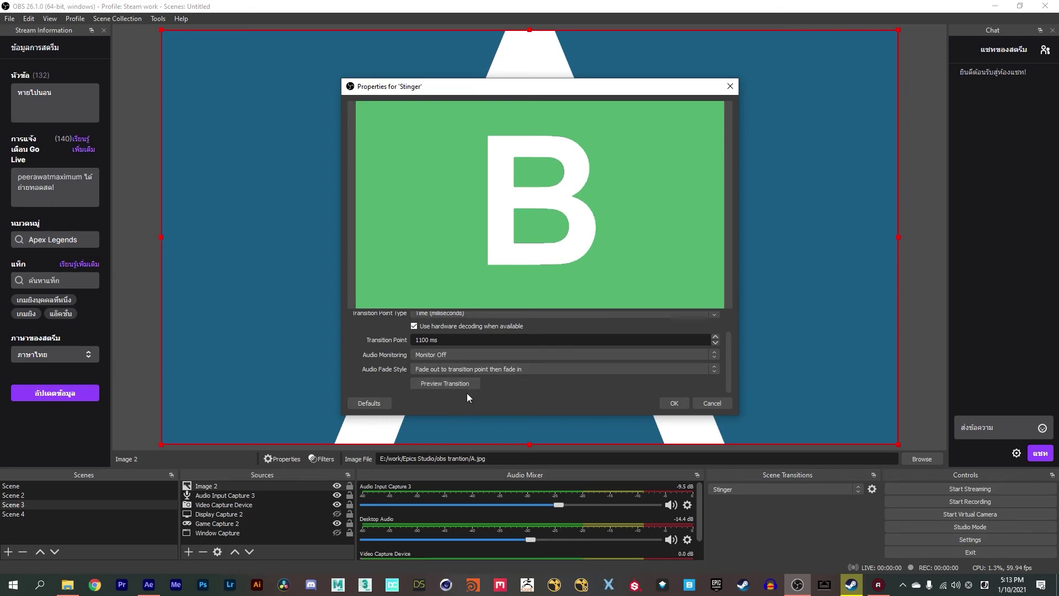
left_click(679, 402)
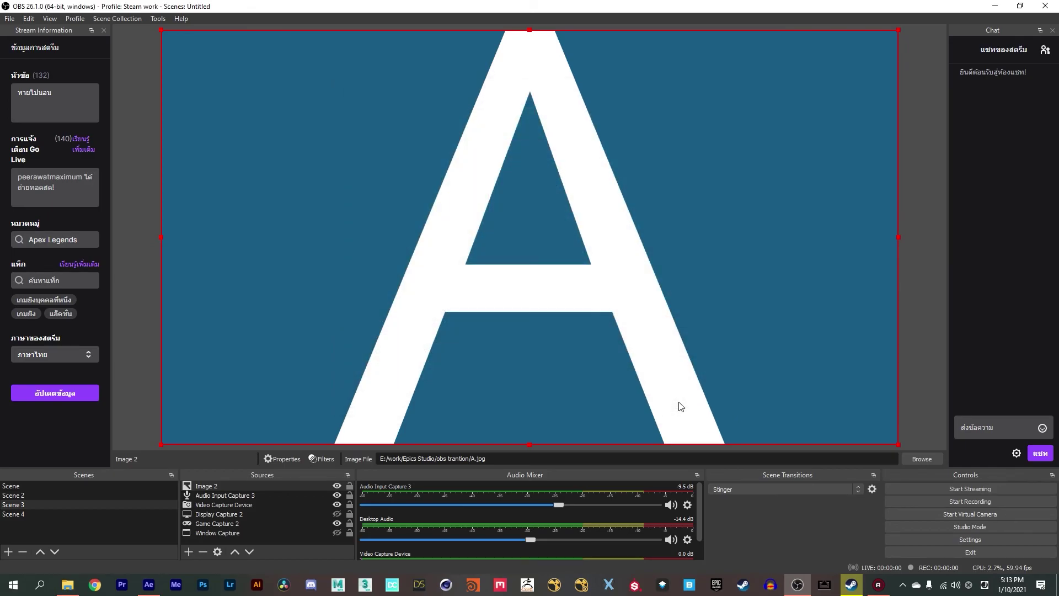
left_click(59, 514)
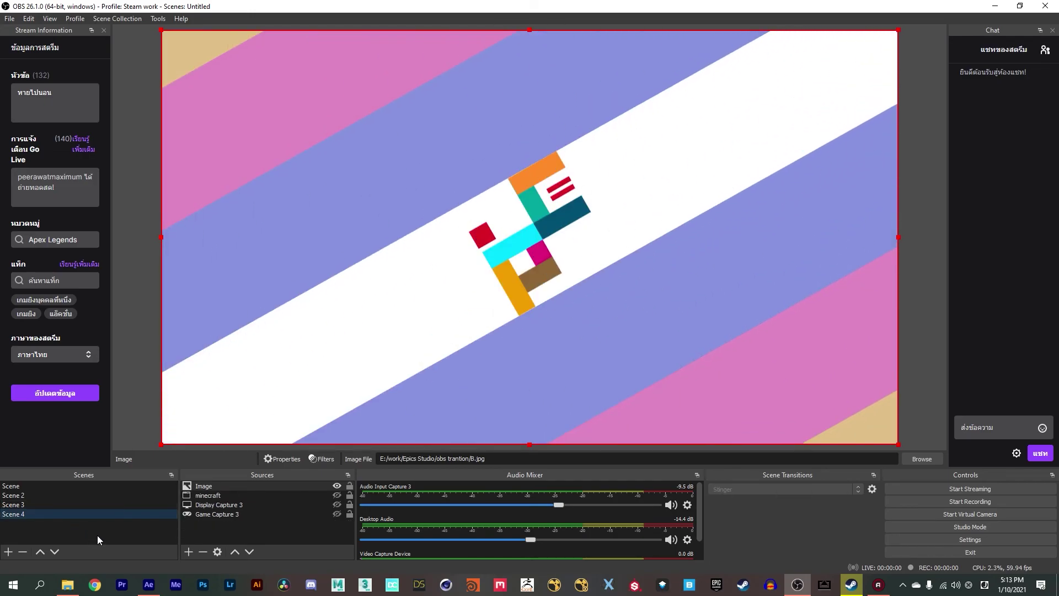